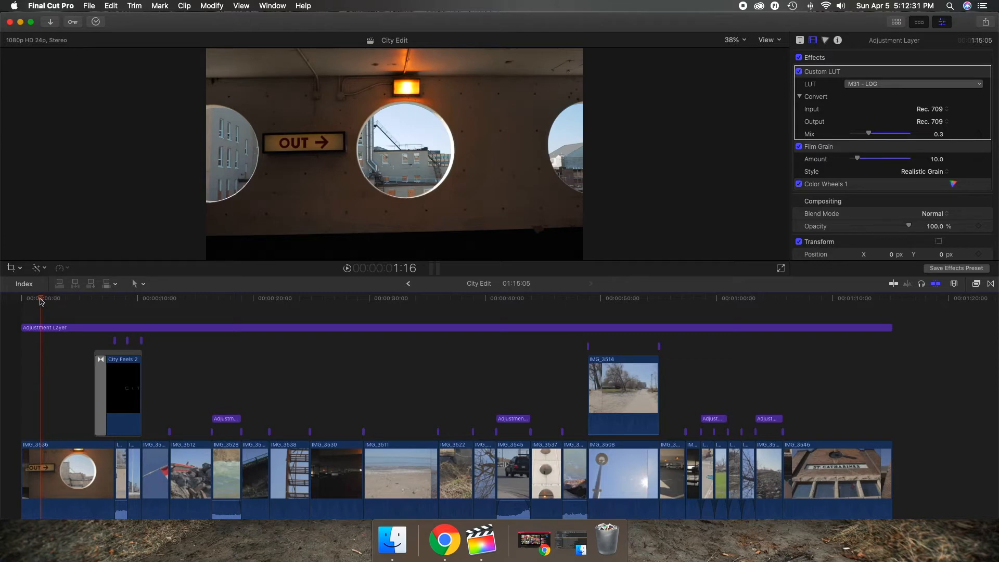
- Select the long adjustment layer spanning all clips and turn off its Film Grain and Color Wheels 1 effects
{"action": "left_click_drag", "start_coordinate": [73, 303], "coordinate": [292, 302]}
{"action": "left_click", "coordinate": [307, 328]}
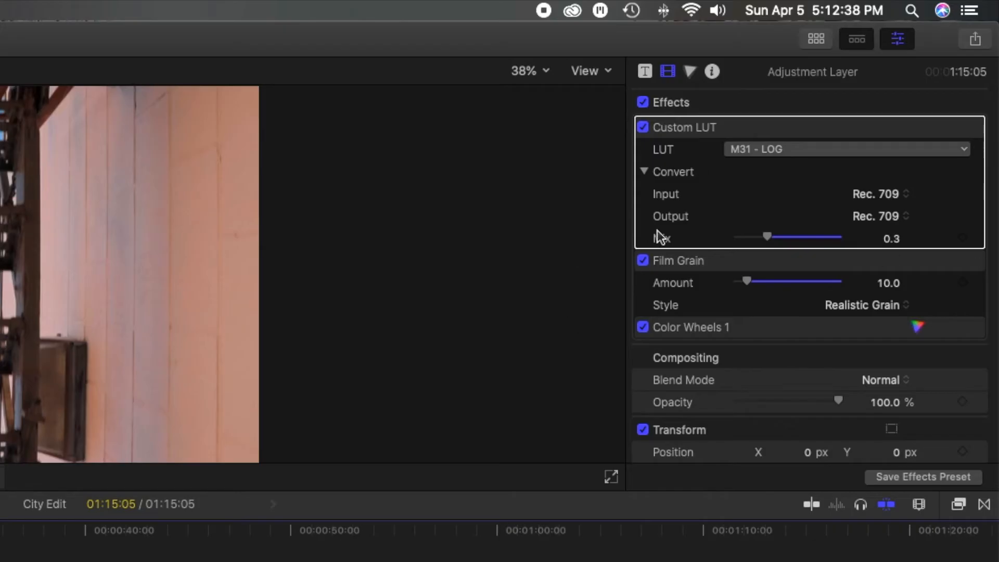
{"action": "left_click", "coordinate": [799, 146]}
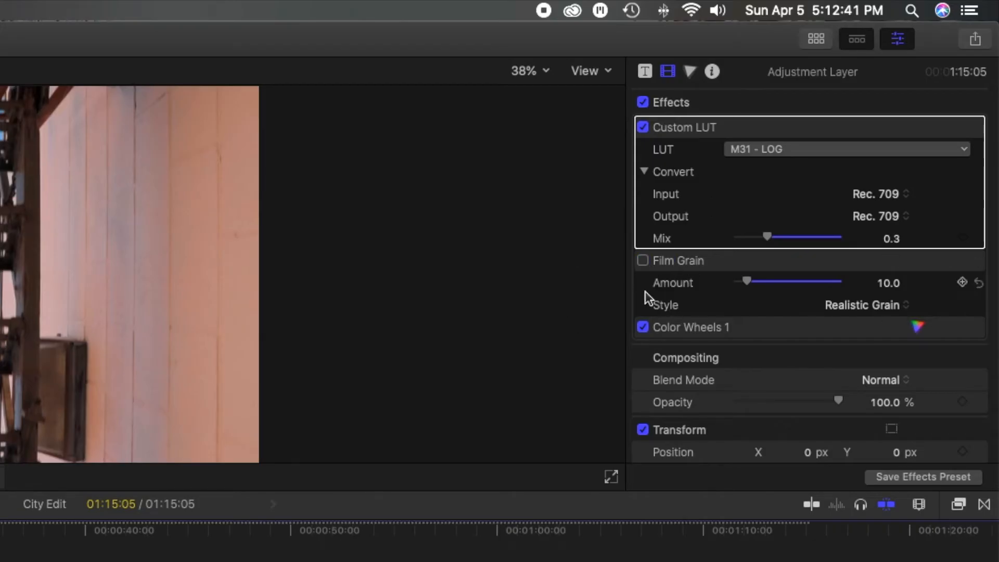
{"action": "left_click", "coordinate": [643, 328]}
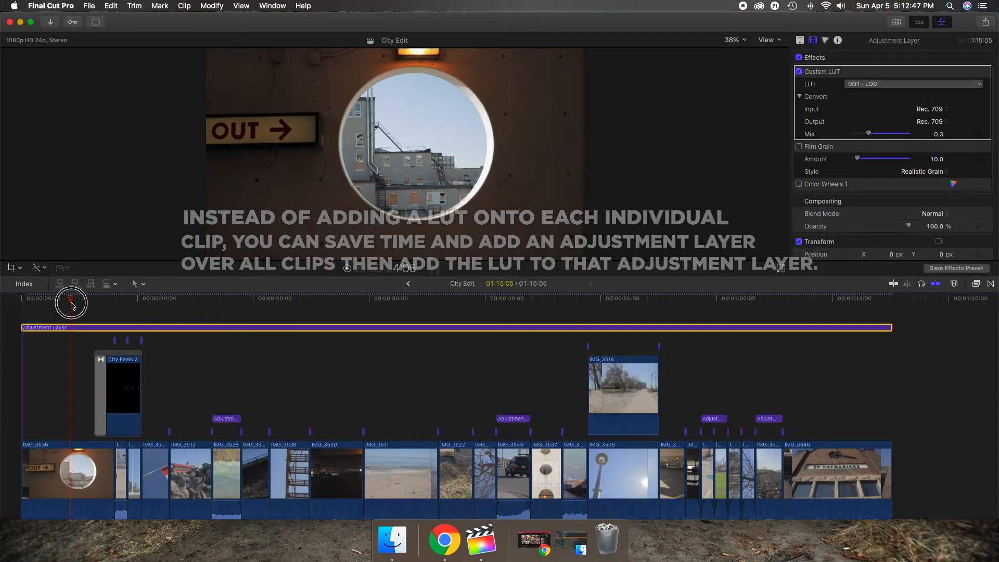
- Move the playhead to clip IMG_3512 and look through the LUT choices of the Custom LUT effect
{"action": "left_click_drag", "start_coordinate": [70, 303], "coordinate": [196, 313]}
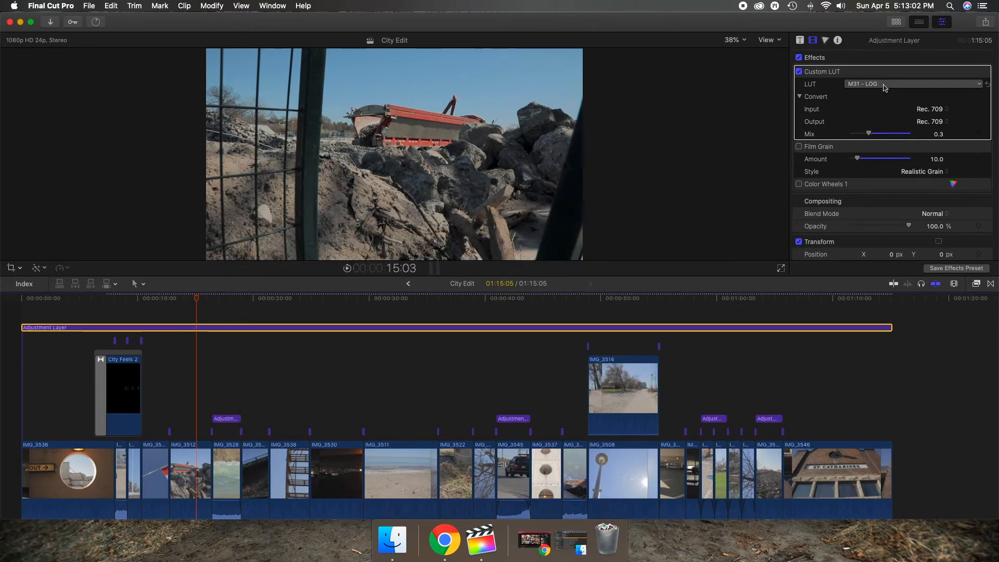
{"action": "left_click", "coordinate": [885, 85]}
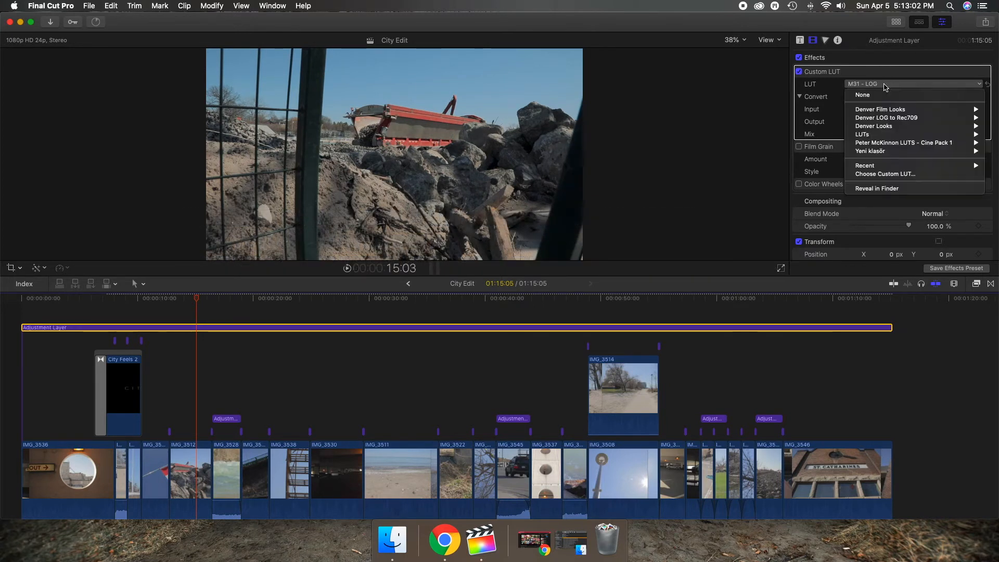
{"action": "left_click", "coordinate": [847, 72]}
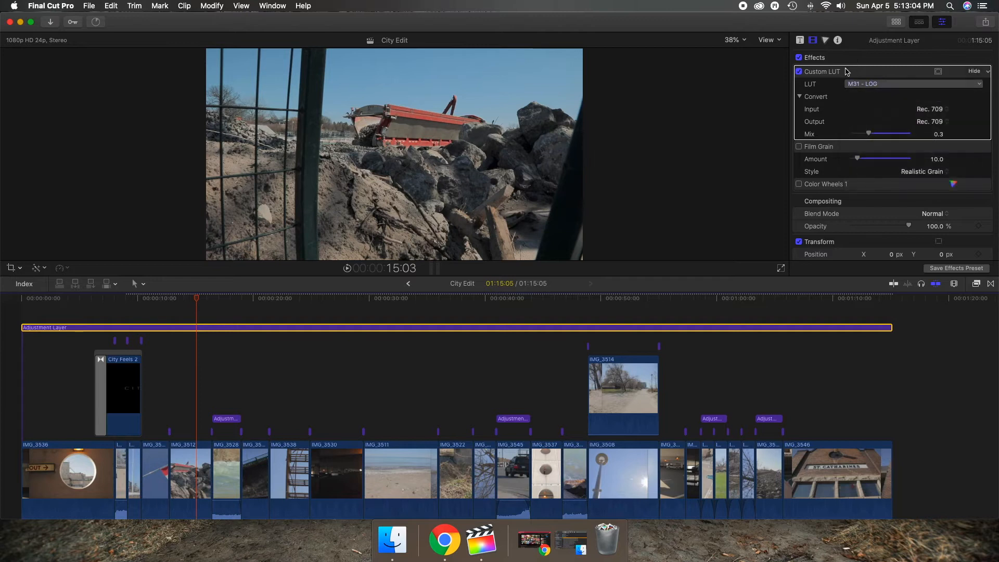
- Turn off the Custom LUT effect to compare clips along the timeline without it, and turn it back on
{"action": "left_click", "coordinate": [801, 75]}
{"action": "left_click_drag", "start_coordinate": [198, 306], "coordinate": [576, 330]}
{"action": "left_click", "coordinate": [291, 301]}
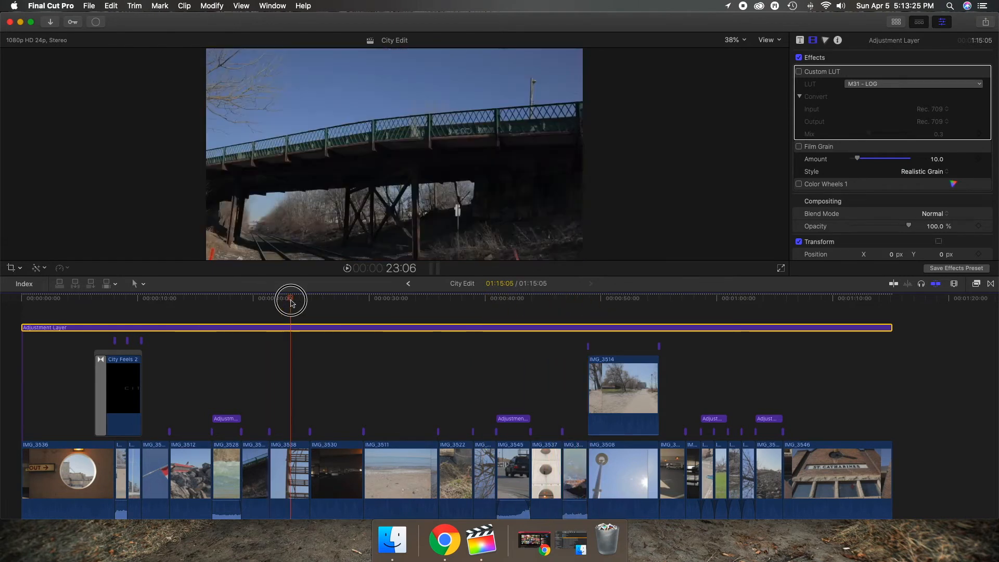
{"action": "left_click", "coordinate": [799, 72]}
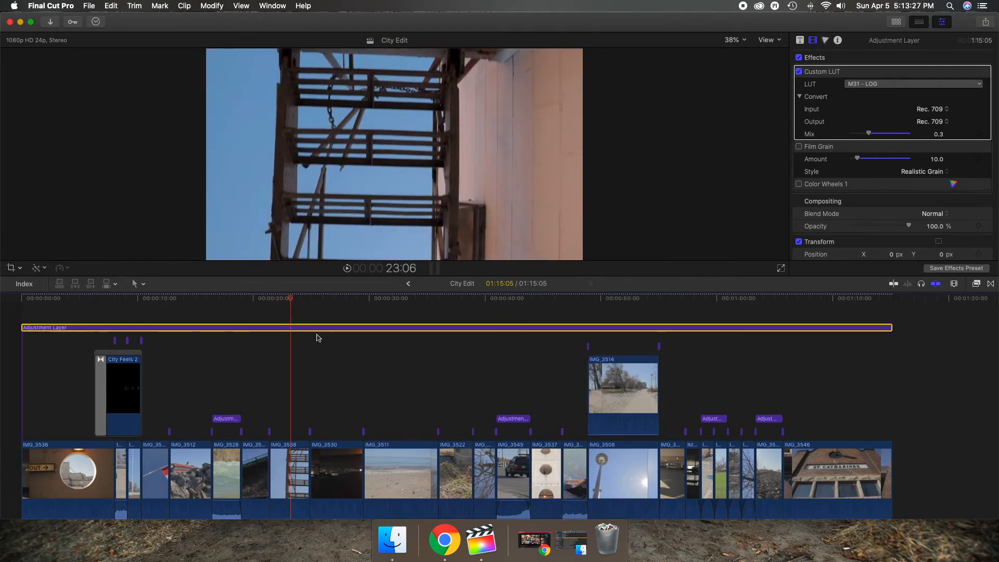
{"action": "left_click_drag", "start_coordinate": [319, 338], "coordinate": [257, 301]}
- Turn the Film Grain and Color Wheels 1 effects of the long adjustment layer back on
{"action": "left_click", "coordinate": [799, 147]}
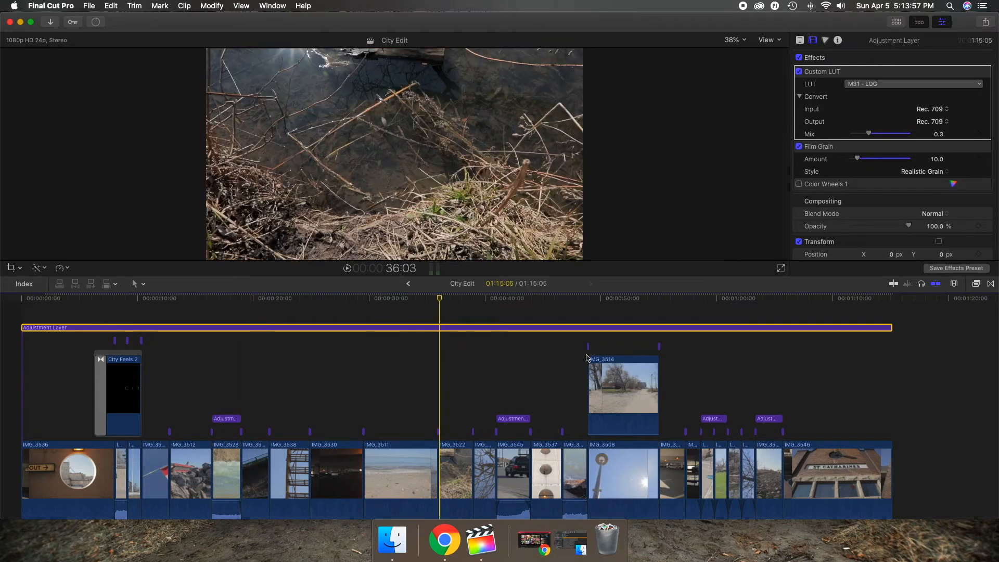
{"action": "left_click", "coordinate": [507, 315]}
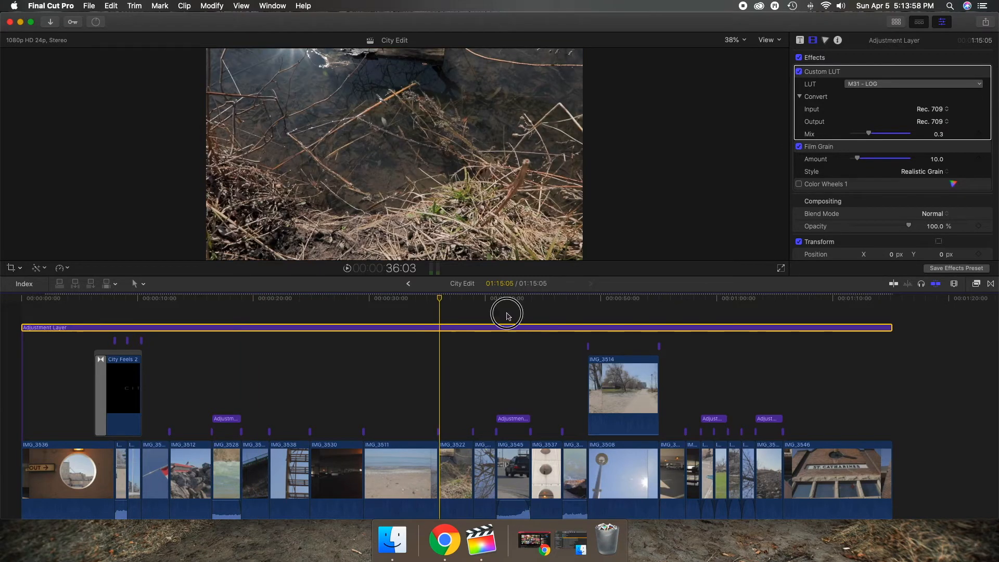
{"action": "left_click", "coordinate": [505, 328]}
{"action": "left_click", "coordinate": [643, 328]}
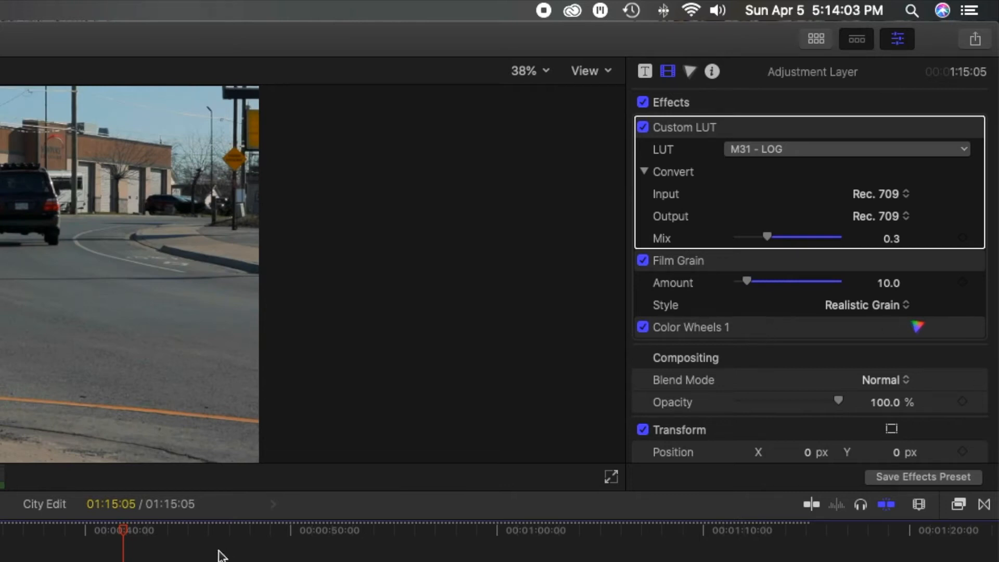
- Open the Color Wheels 1 controls of the long adjustment layer and examine the correction on different clips
{"action": "left_click_drag", "start_coordinate": [503, 304], "coordinate": [222, 326]}
{"action": "left_click", "coordinate": [953, 185]}
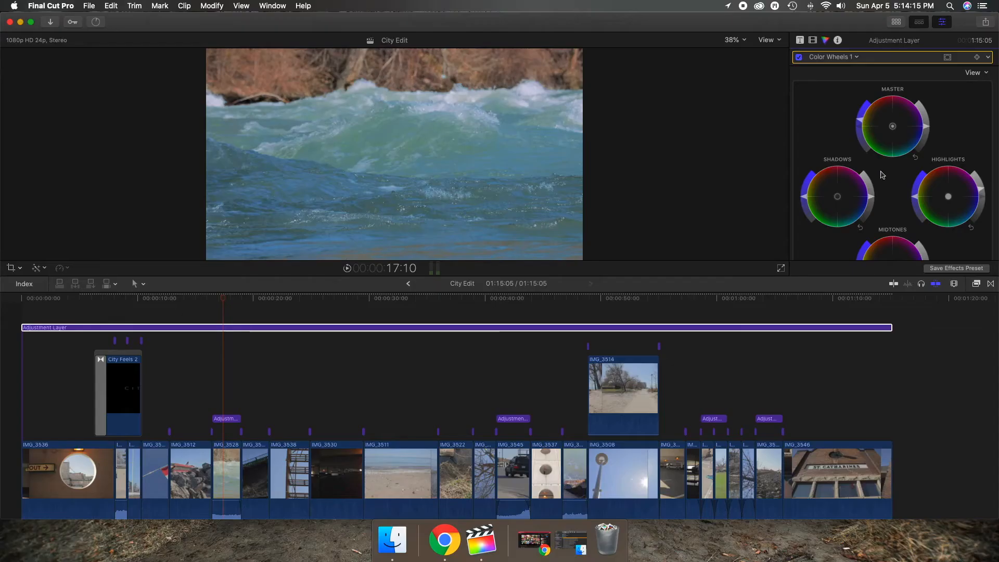
{"action": "scroll", "coordinate": [750, 214], "scroll_direction": "down", "scroll_amount": 3}
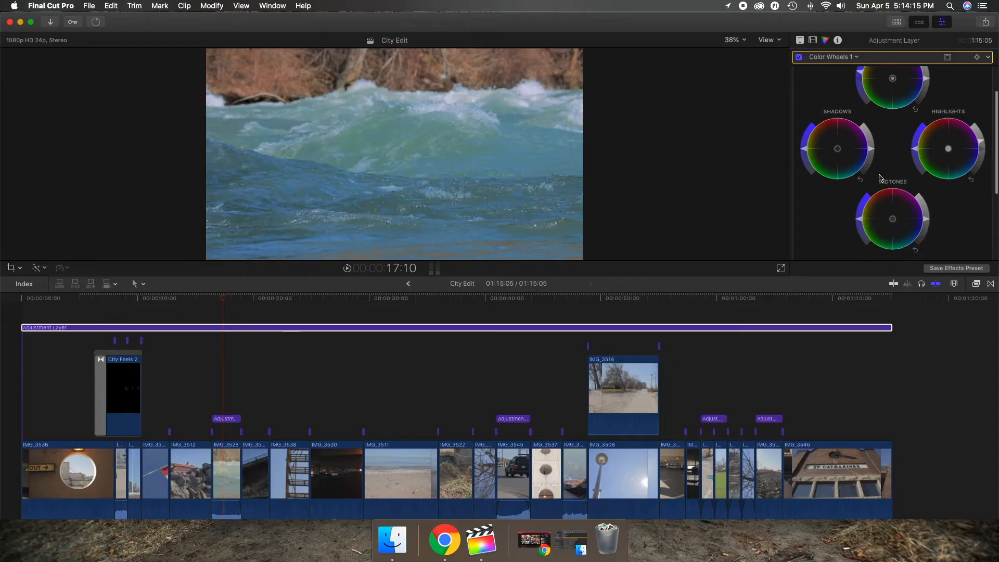
{"action": "left_click_drag", "start_coordinate": [227, 302], "coordinate": [324, 306]}
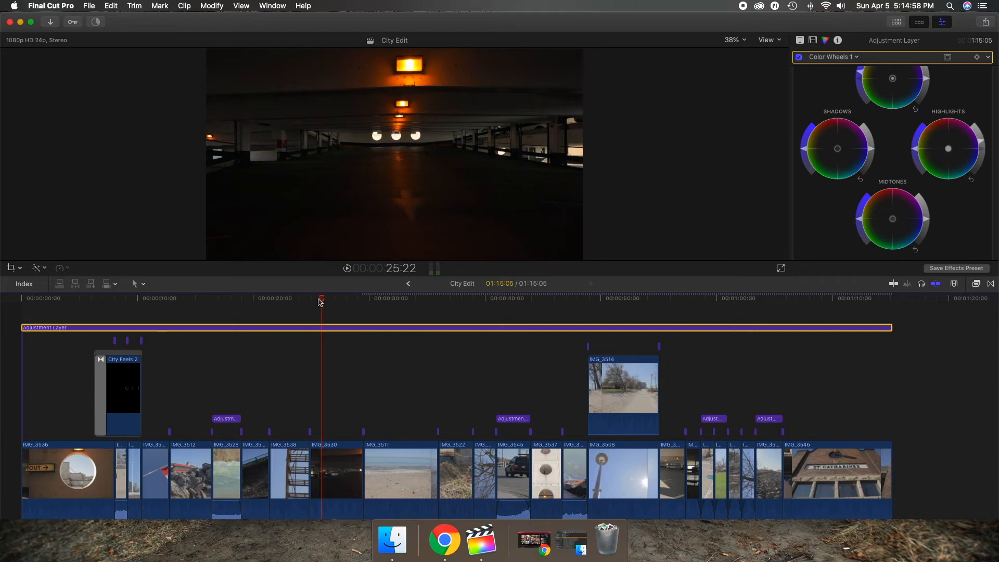
{"action": "left_click_drag", "start_coordinate": [320, 302], "coordinate": [187, 307]}
- Inspect the short adjustment layer above clip IMG_3528 and play the timeline from IMG_3512 through it
{"action": "left_click", "coordinate": [233, 385]}
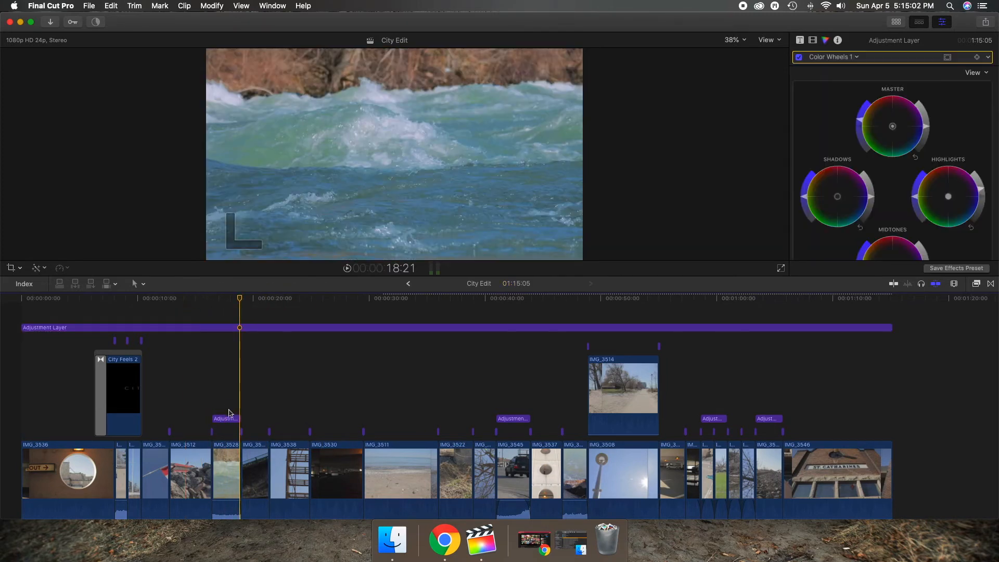
{"action": "left_click", "coordinate": [227, 419]}
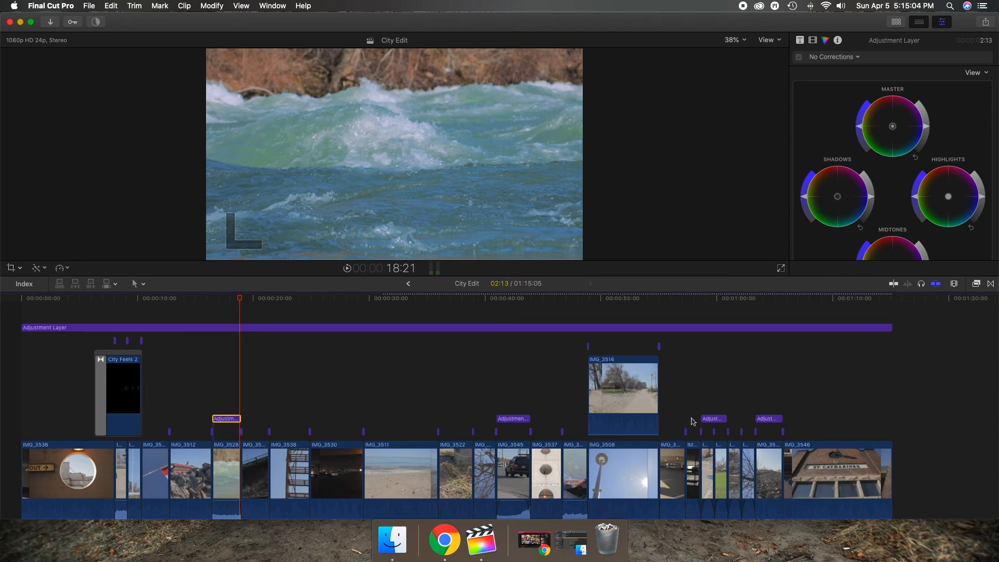
{"action": "scroll", "coordinate": [261, 374], "scroll_direction": "down", "scroll_amount": 2}
{"action": "scroll", "coordinate": [268, 372], "scroll_direction": "up", "scroll_amount": 2}
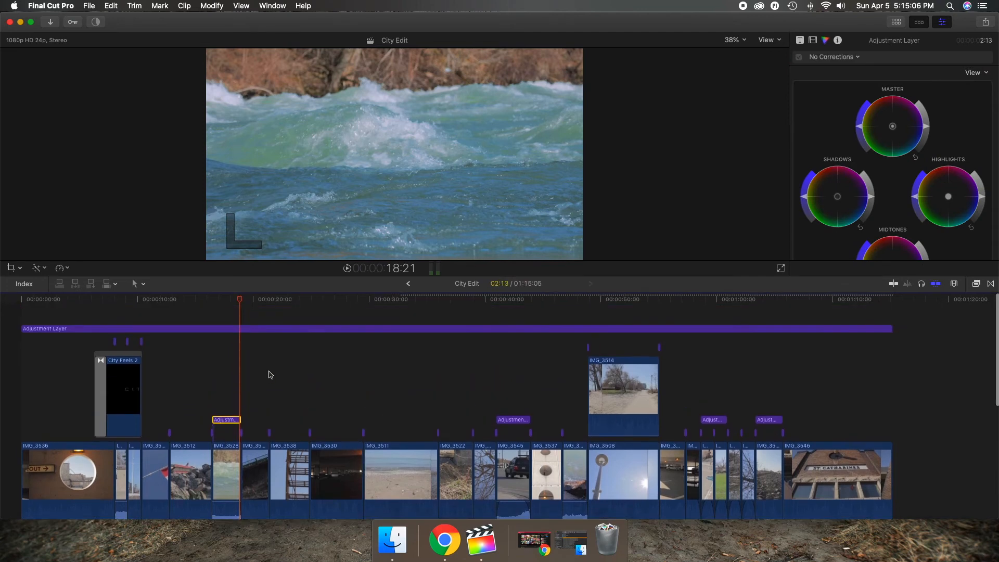
{"action": "left_click", "coordinate": [200, 327]}
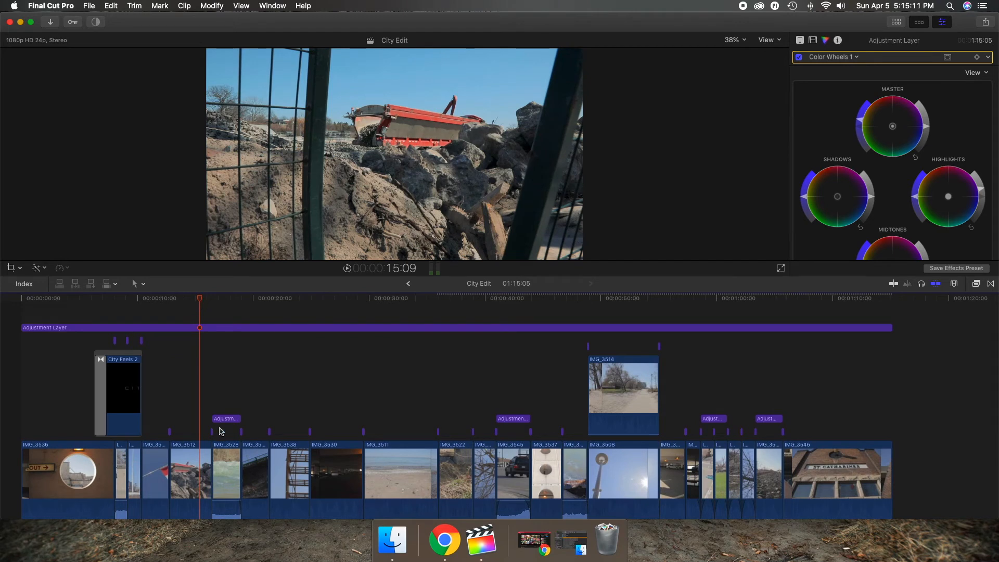
{"action": "scroll", "coordinate": [217, 421], "scroll_direction": "down", "scroll_amount": 3}
{"action": "key", "text": "space"}
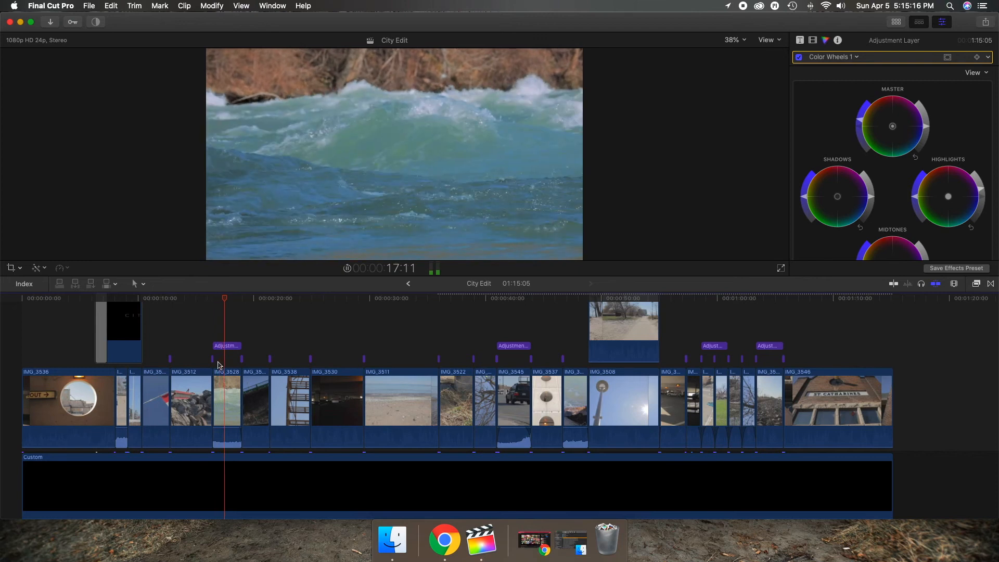
- Disable the short adjustment layer above IMG_3528, play the clip without it, and enable the layer again for comparison
{"action": "left_click_drag", "start_coordinate": [227, 349], "coordinate": [214, 341]}
{"action": "left_click", "coordinate": [215, 337]}
{"action": "key", "text": "space"}
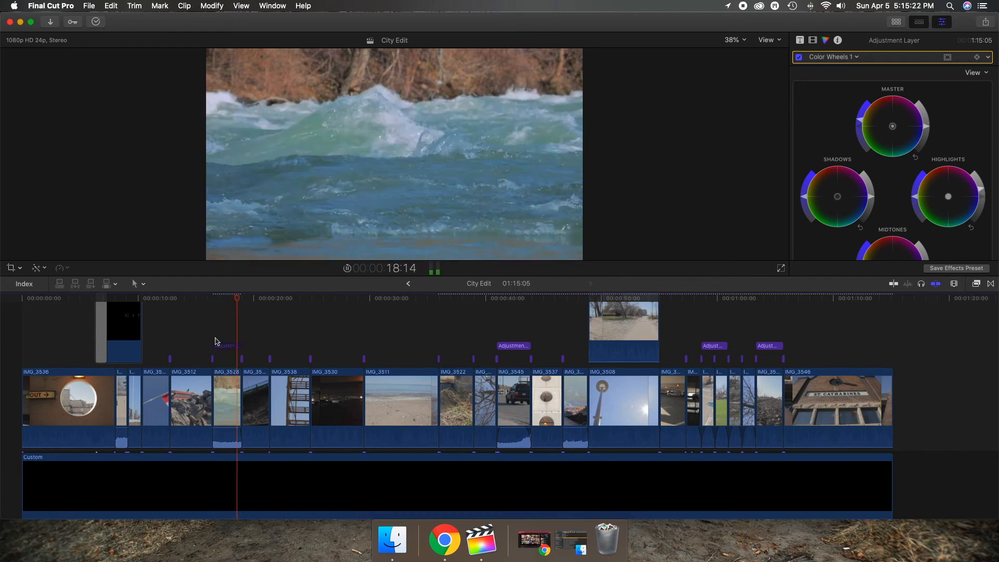
{"action": "left_click", "coordinate": [223, 347]}
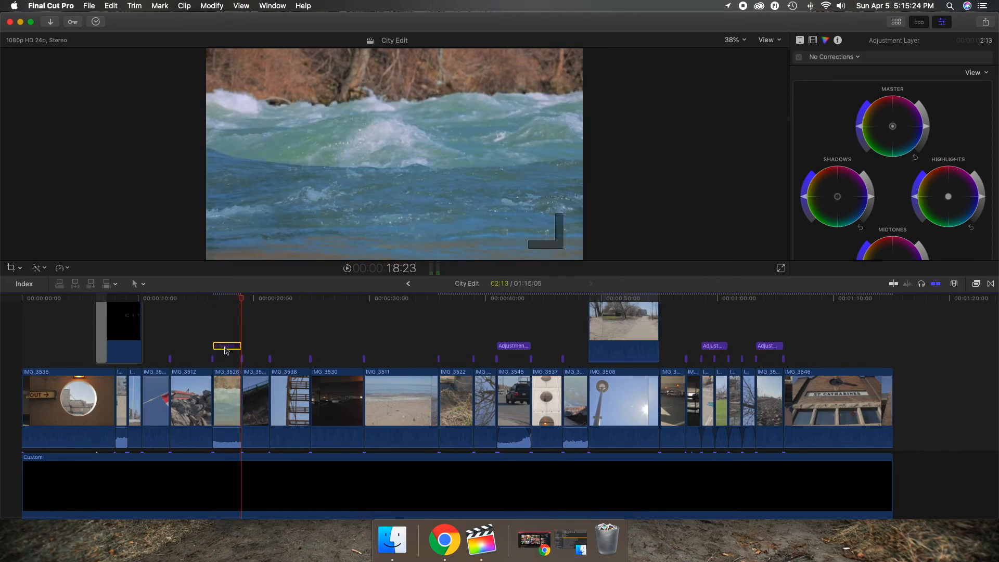
{"action": "left_click", "coordinate": [212, 344]}
{"action": "key", "text": "space"}
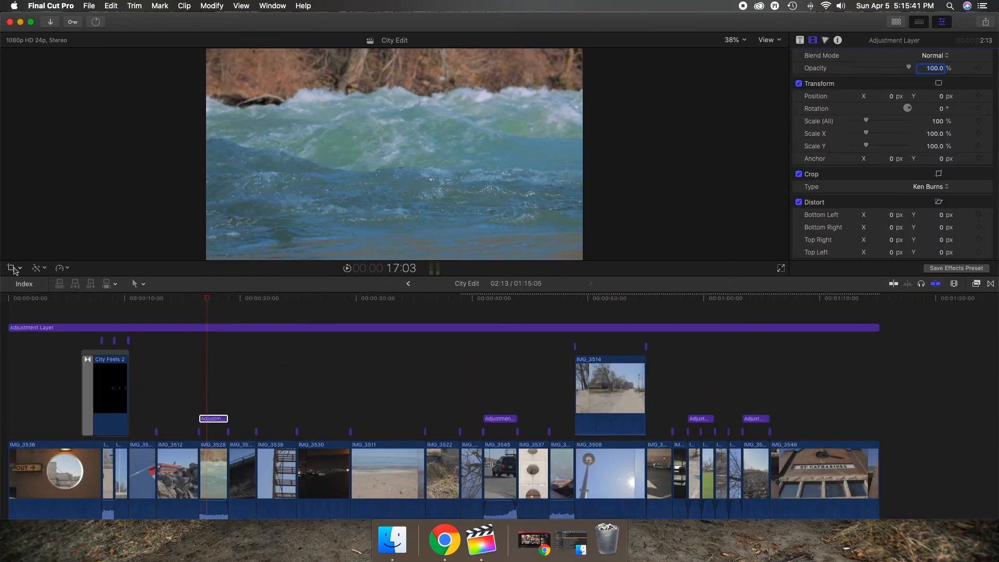
- Swap the Ken Burns start and end frames of the short adjustment layer above IMG_3528 and set its easing to Ease Out
{"action": "left_click", "coordinate": [14, 268]}
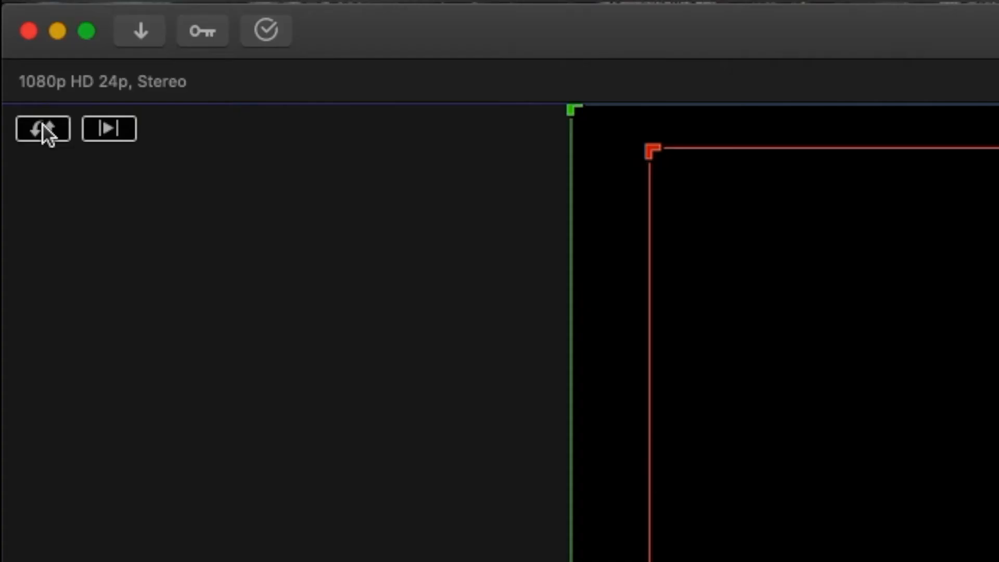
{"action": "left_click", "coordinate": [15, 57]}
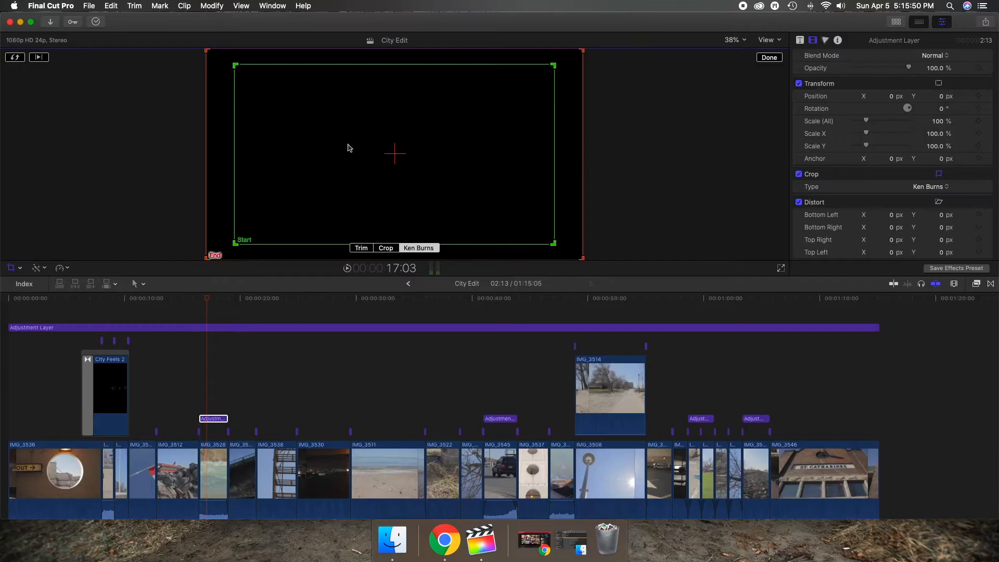
{"action": "right_click", "coordinate": [347, 151]}
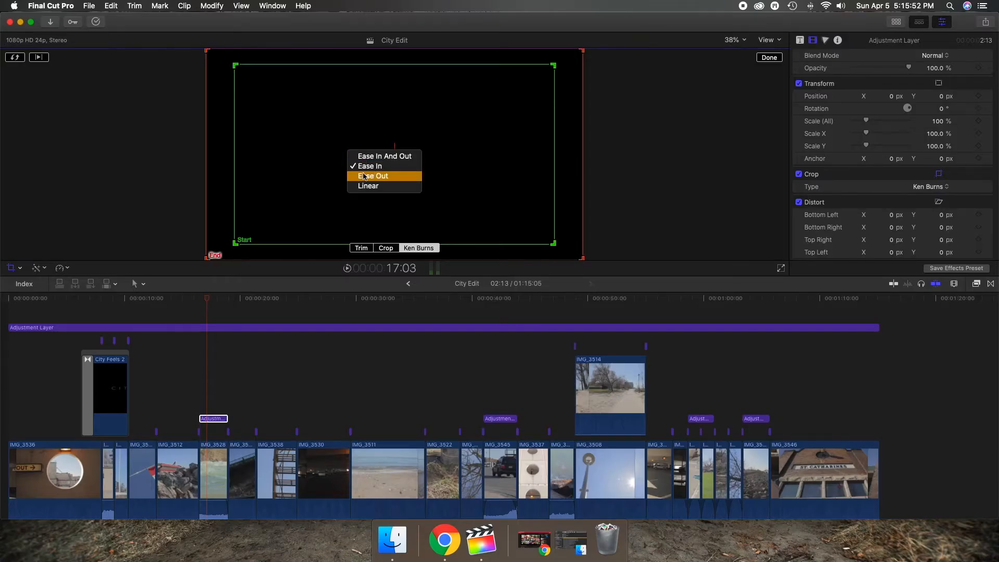
{"action": "left_click", "coordinate": [366, 176]}
{"action": "left_click", "coordinate": [773, 58]}
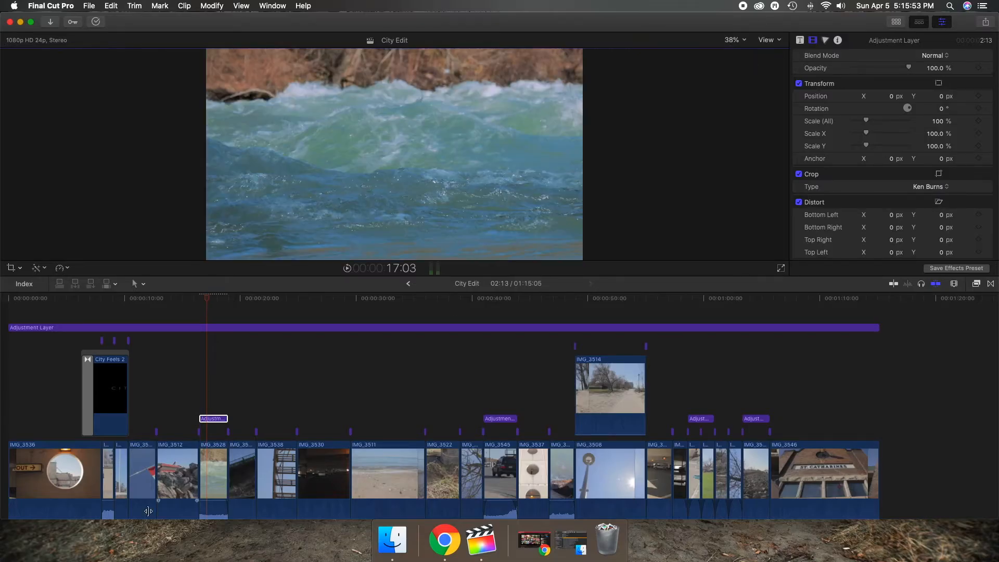
- Play the sections under the short adjustment layers above IMG_3528 and IMG_3545 to check their Ken Burns motion
{"action": "left_click", "coordinate": [190, 390]}
{"action": "key", "text": "space"}
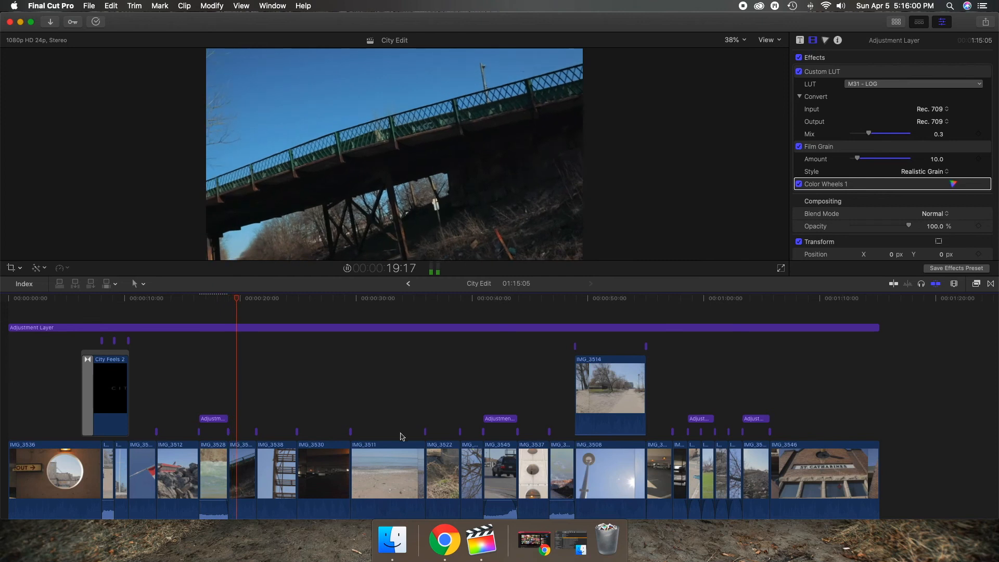
{"action": "left_click", "coordinate": [484, 410]}
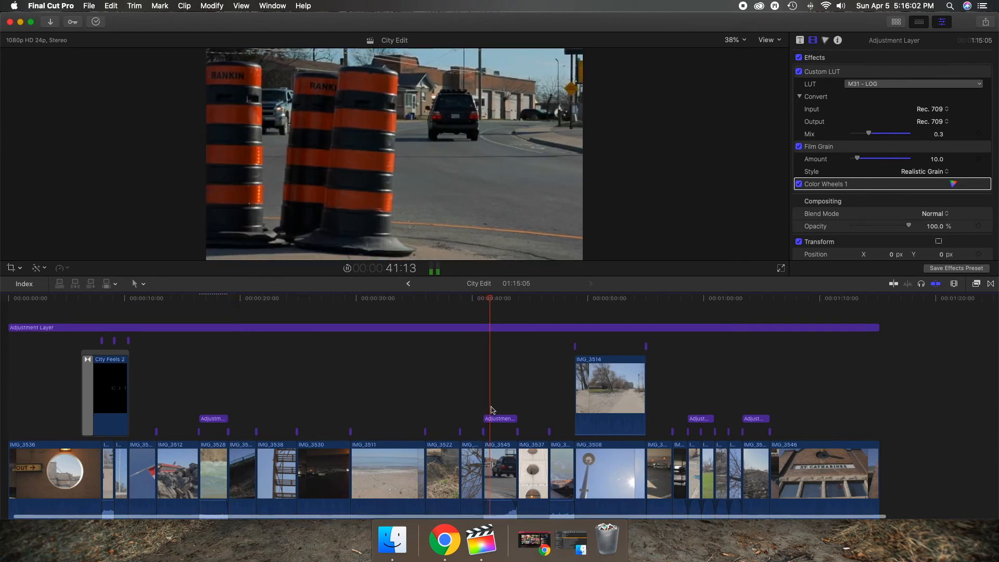
{"action": "scroll", "coordinate": [488, 410], "scroll_direction": "right", "scroll_amount": 1}
{"action": "key", "text": "space"}
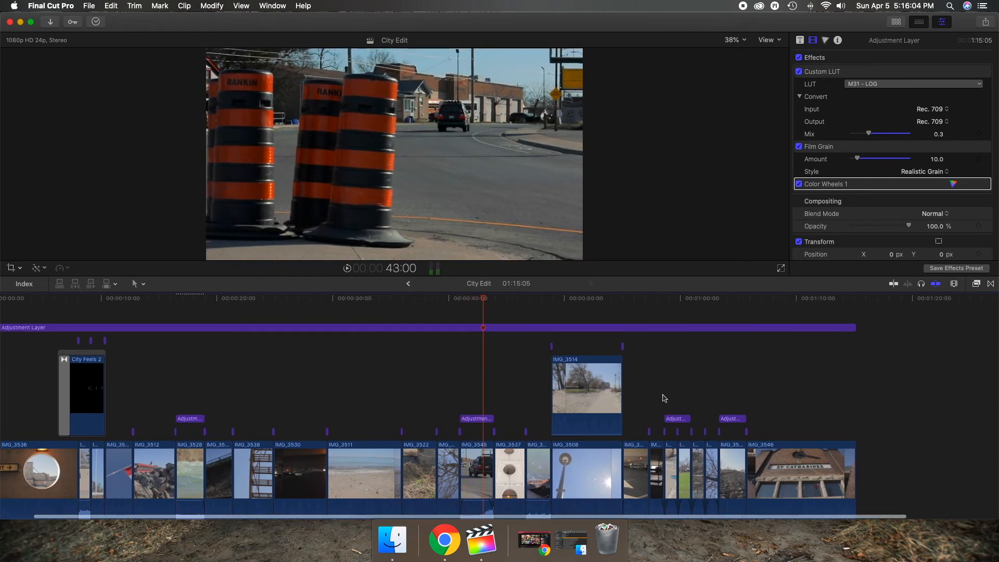
- Play the section under the third short adjustment layer, which spans two clips near 59 seconds
{"action": "left_click", "coordinate": [663, 401]}
{"action": "key", "text": "space"}
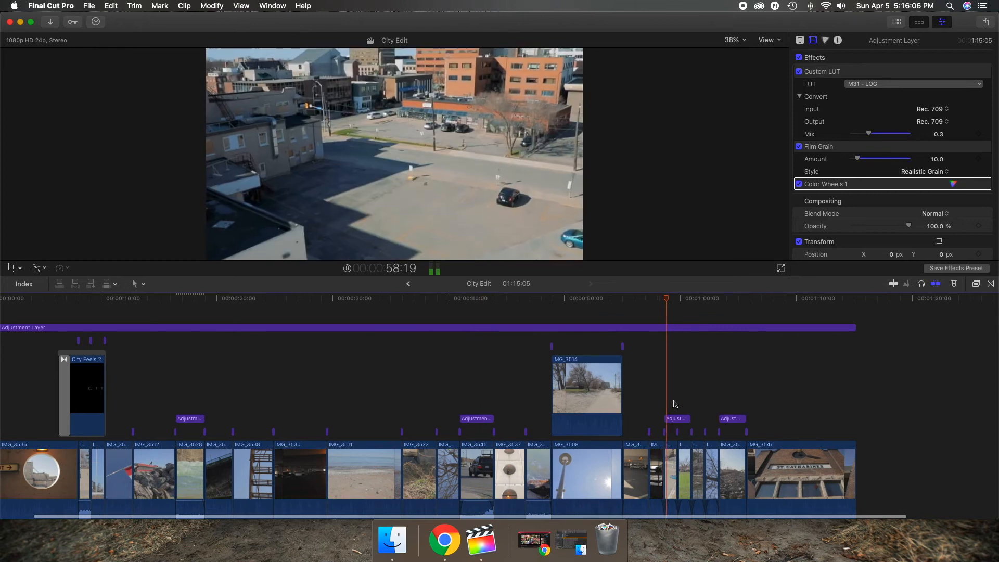
{"action": "key", "text": "space"}
{"action": "left_click", "coordinate": [664, 407]}
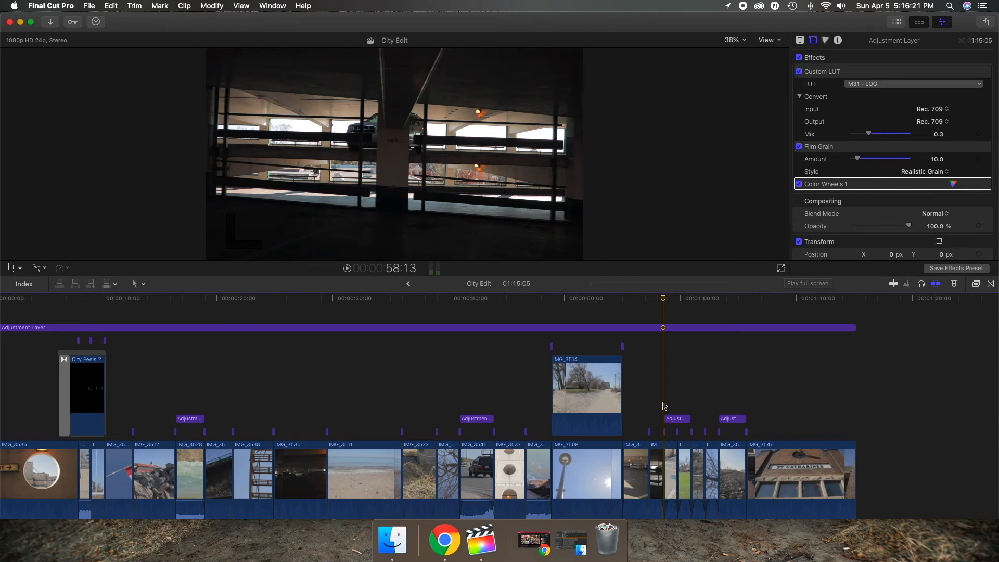
- Check the Ken Burns start and end frames of the third short adjustment layer and replay its section
{"action": "left_click", "coordinate": [676, 418]}
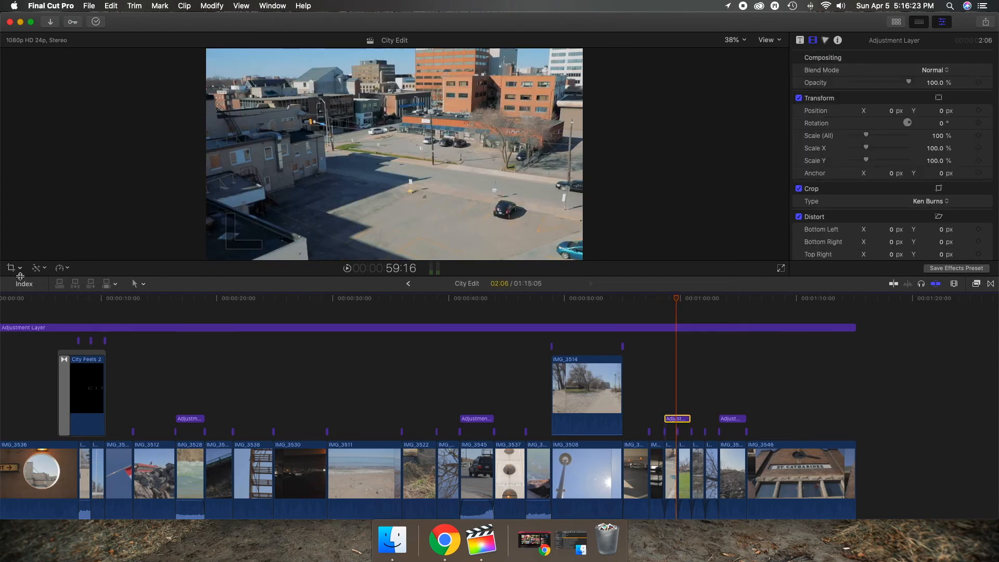
{"action": "left_click", "coordinate": [13, 268]}
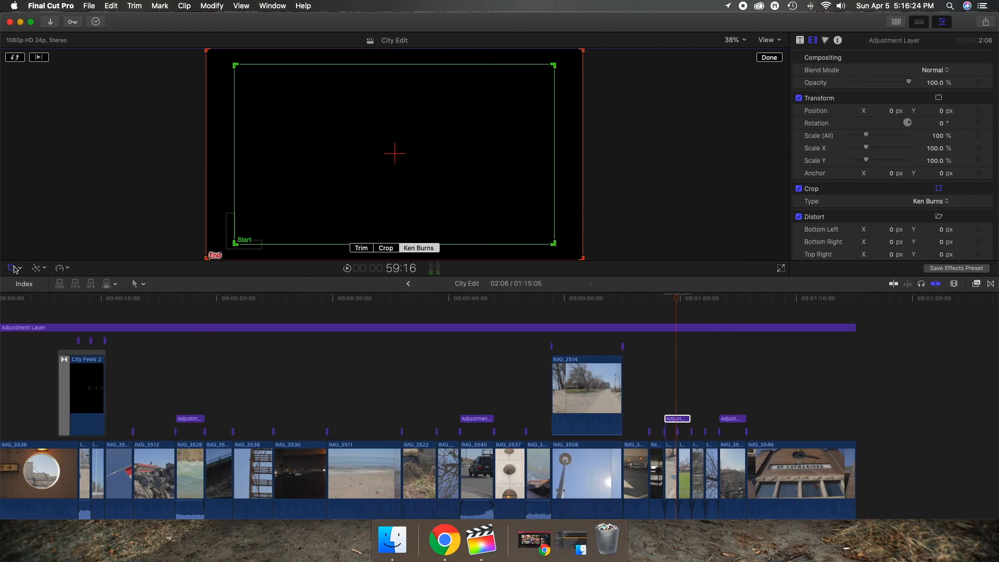
{"action": "left_click", "coordinate": [760, 60]}
{"action": "left_click", "coordinate": [671, 299]}
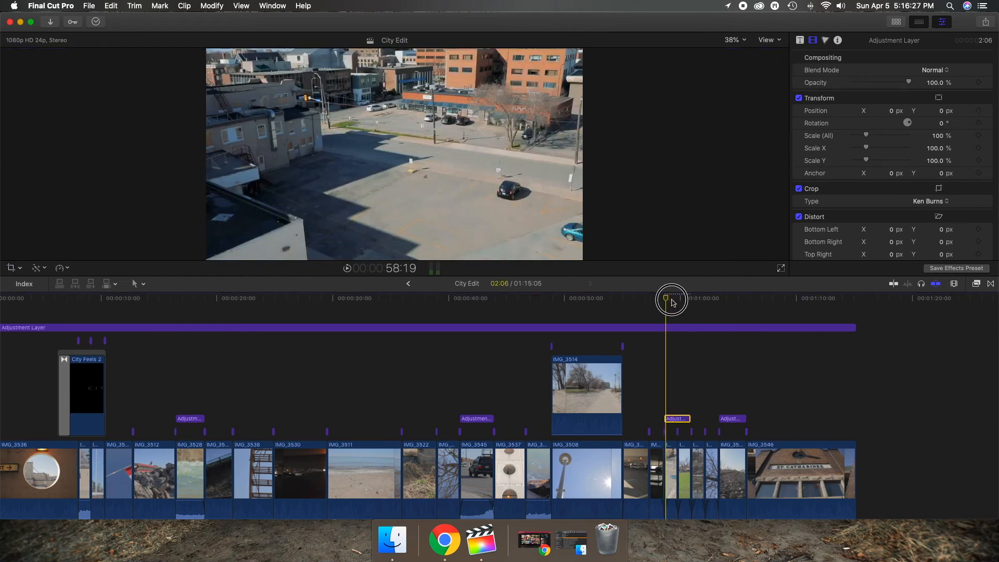
{"action": "mouse_move", "coordinate": [672, 302]}
{"action": "left_mouse_down"}
{"action": "mouse_move", "coordinate": [680, 297]}
{"action": "mouse_move", "coordinate": [662, 313]}
{"action": "left_mouse_up"}
{"action": "key", "text": "space"}
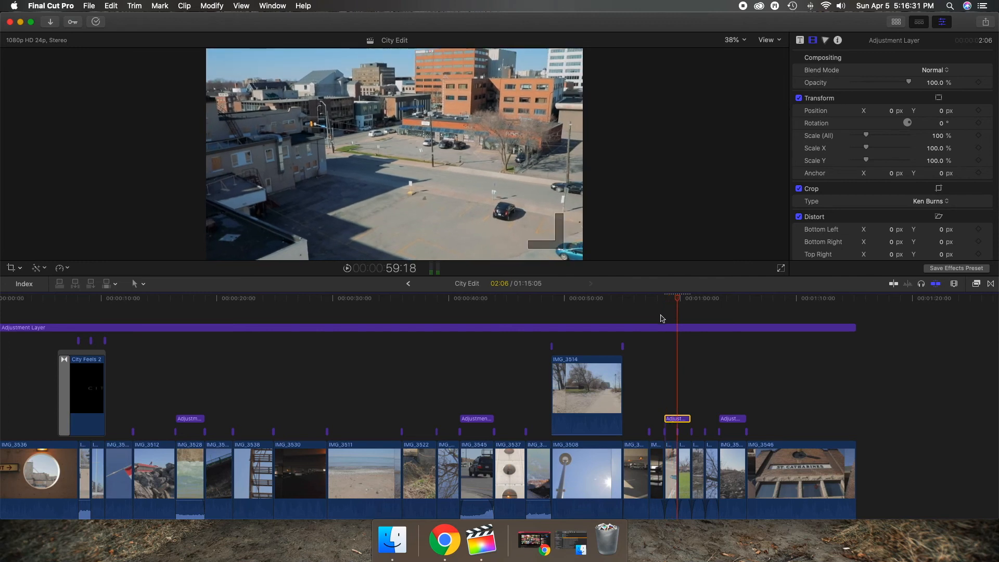
- Replay the cut from the parking lot clip to the park clip under the third short adjustment layer
{"action": "left_click", "coordinate": [662, 411]}
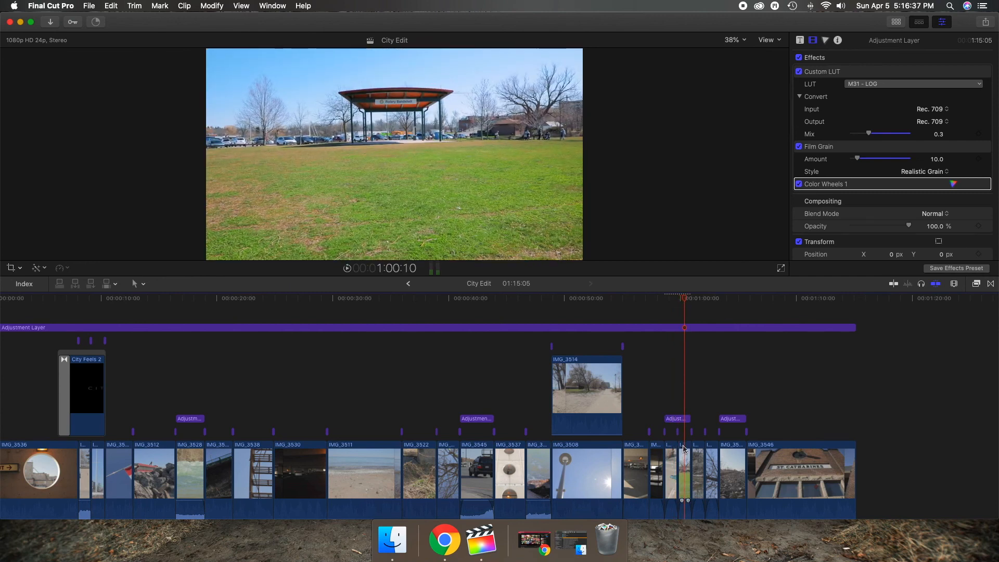
{"action": "left_click", "coordinate": [678, 408]}
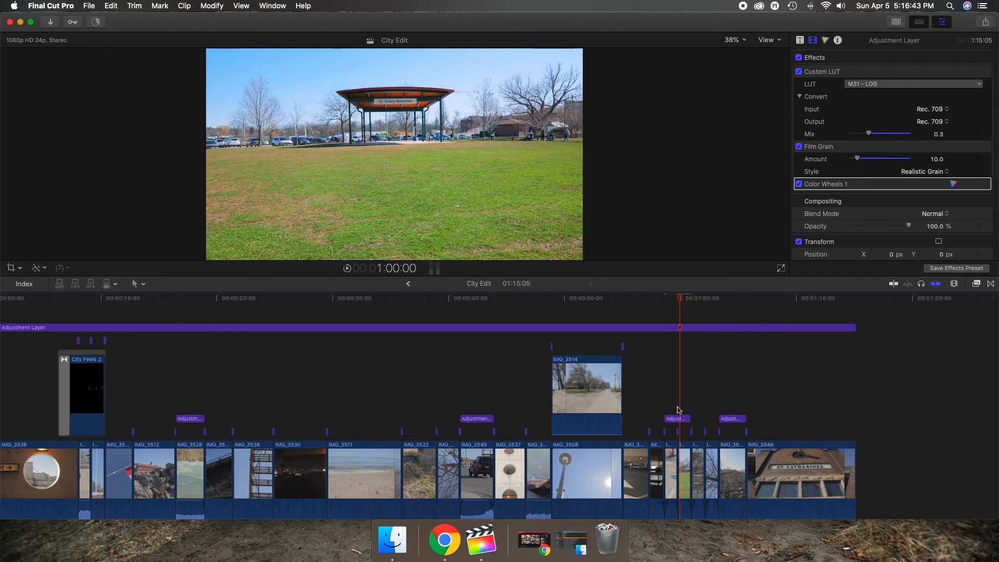
{"action": "left_click", "coordinate": [673, 410]}
{"action": "key", "text": "space"}
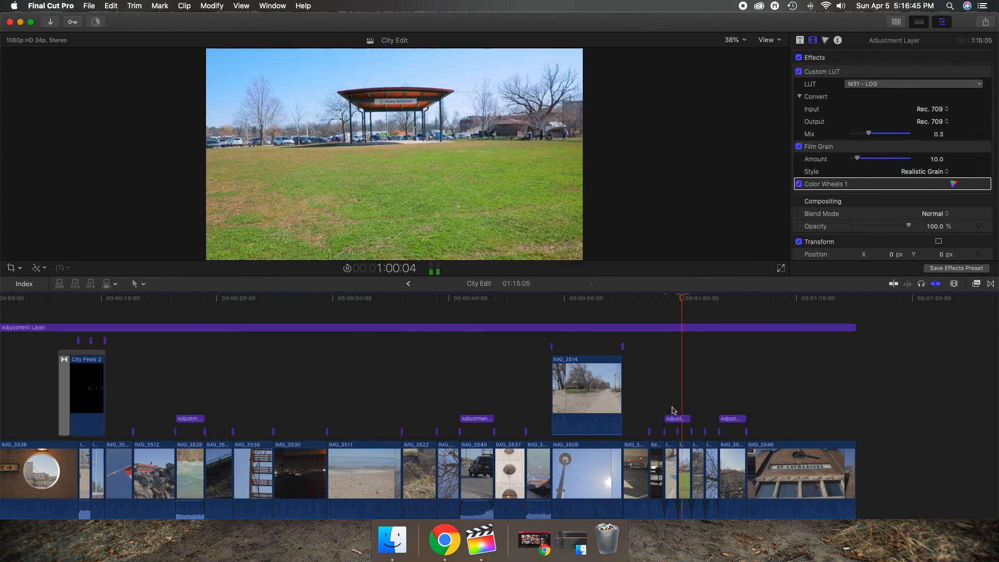
{"action": "left_click", "coordinate": [672, 408]}
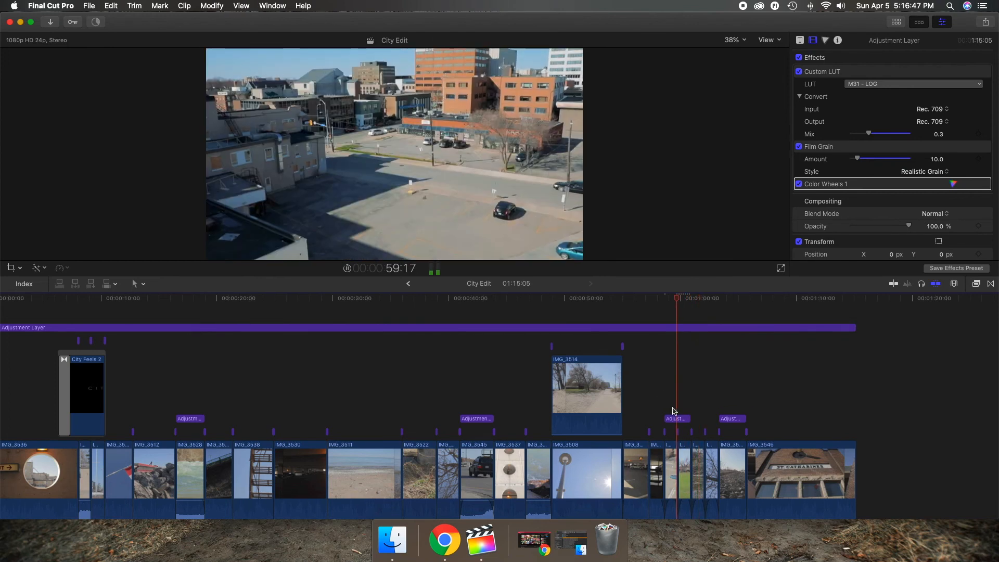